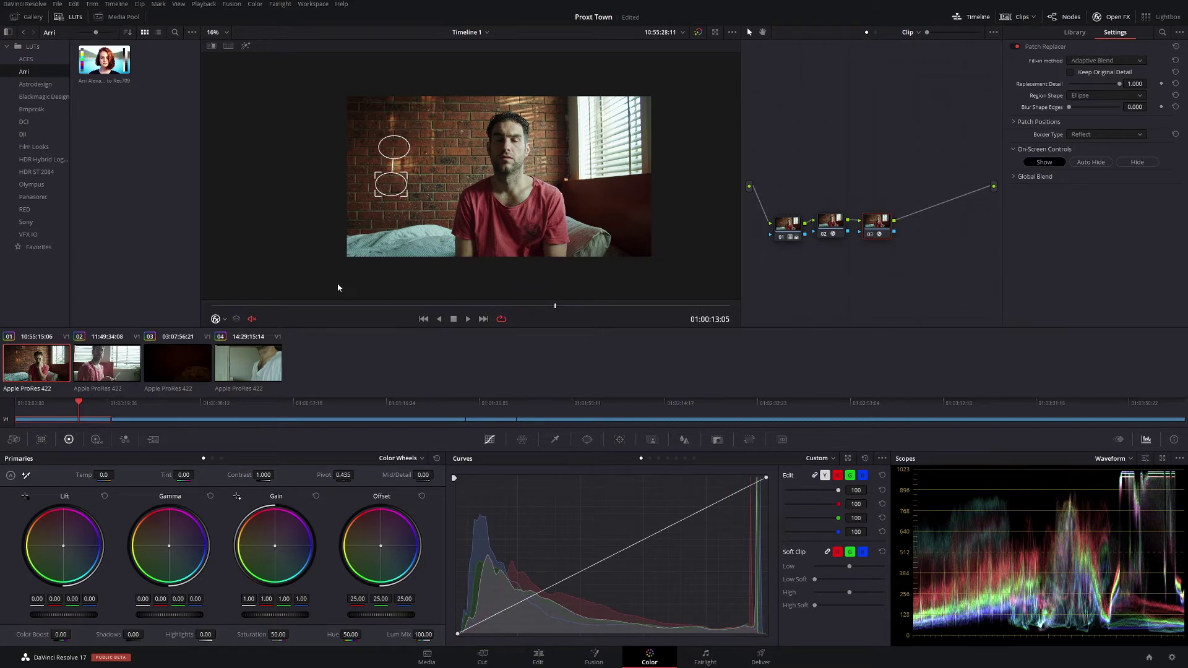
- Save the Proxt Town project, check clips 02 and 03, then go back to clip 01
click(463, 306)
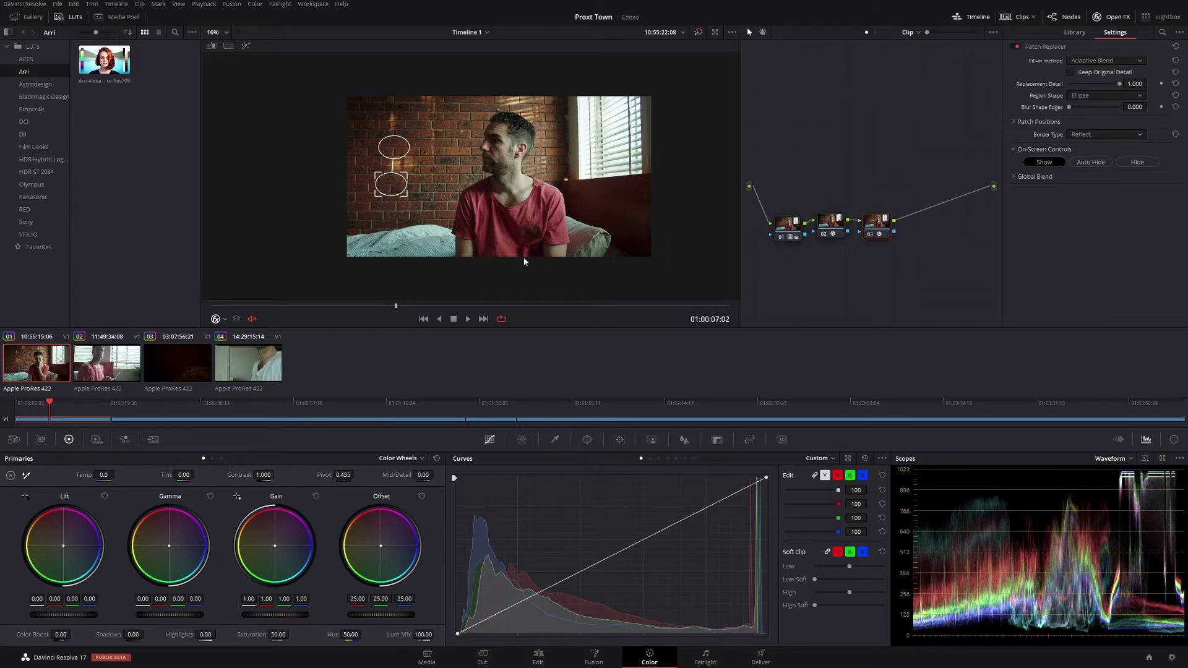
key(ctrl+s)
click(119, 368)
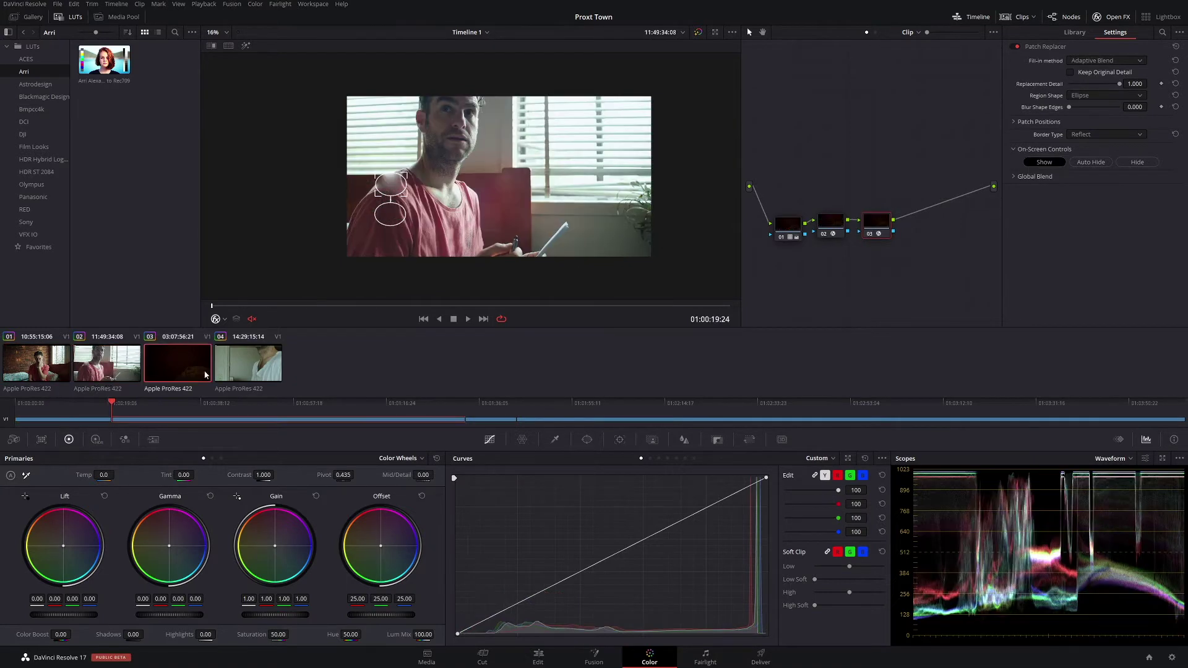
click(186, 370)
key(Up)
key(Up)
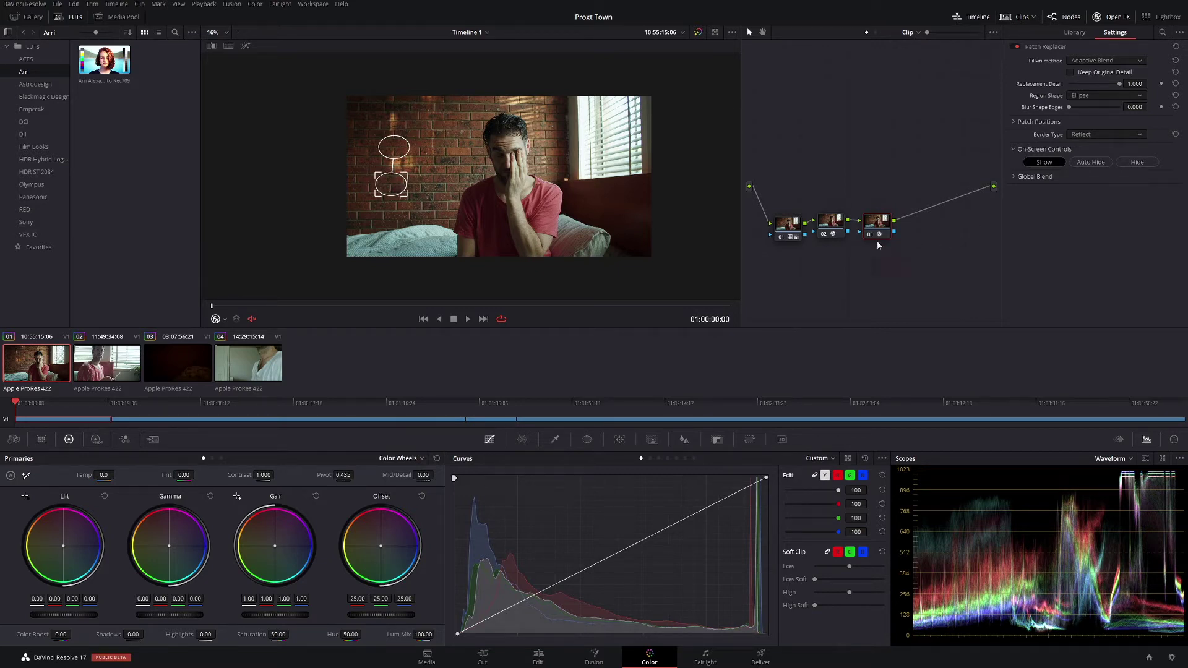
- Move node 03 aside and place the two Patch Replacer ellipses on the brick wall and the man's eye
drag(872, 238, 883, 252)
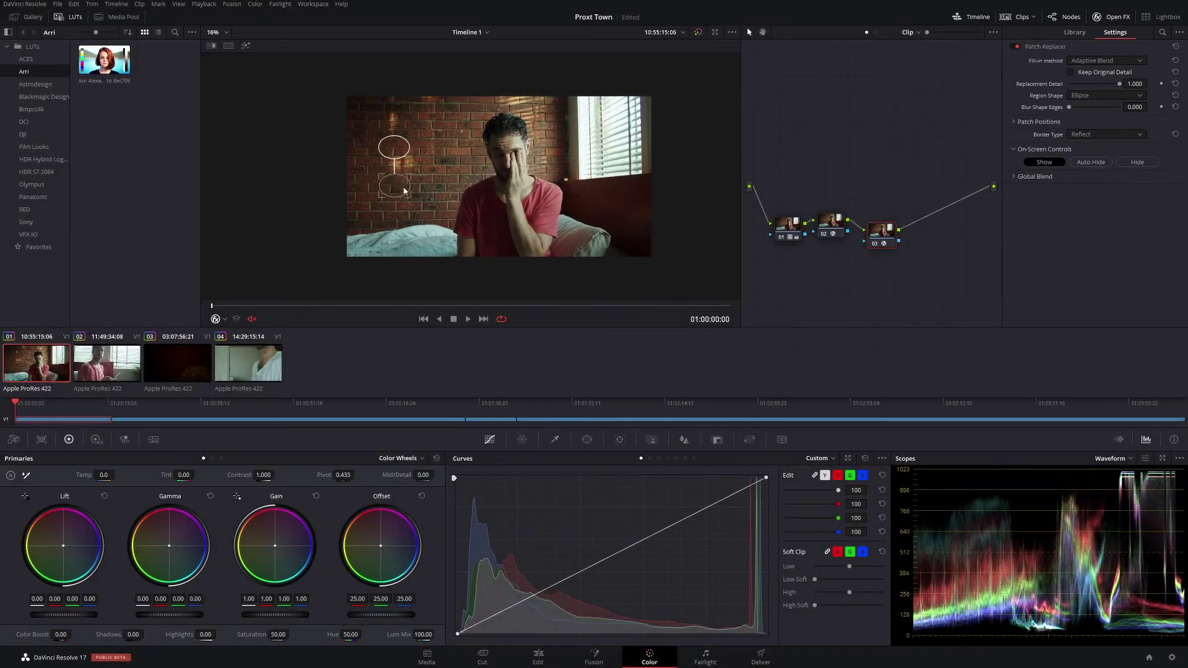
drag(404, 191, 398, 196)
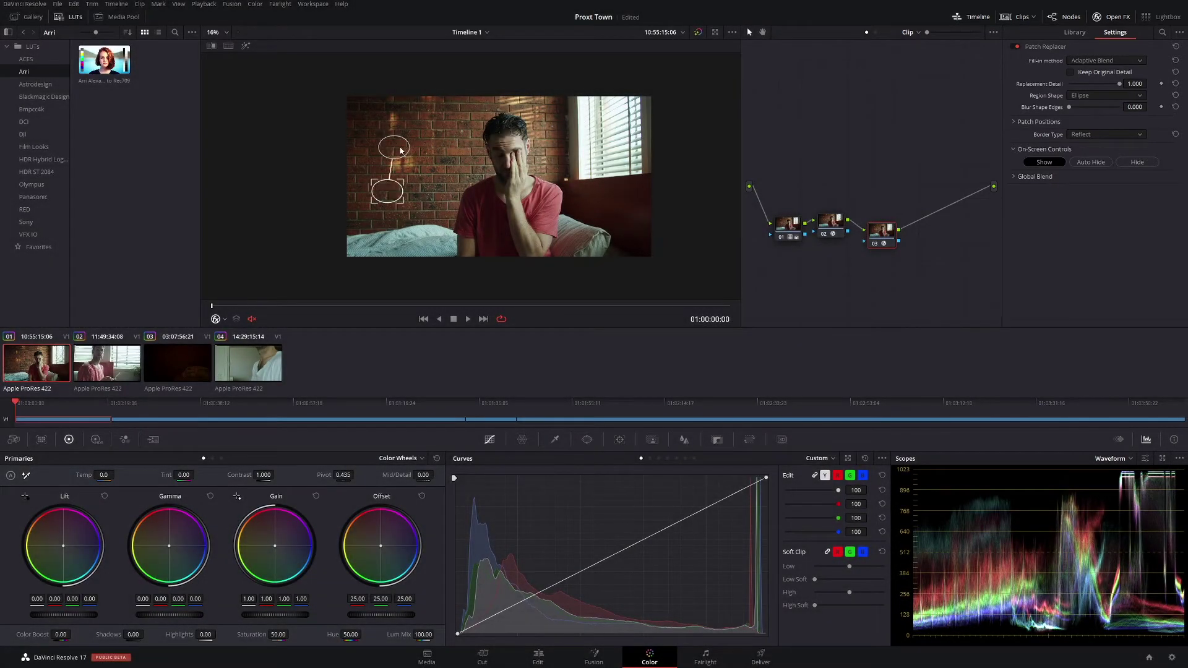
drag(405, 152, 518, 154)
drag(396, 179, 399, 150)
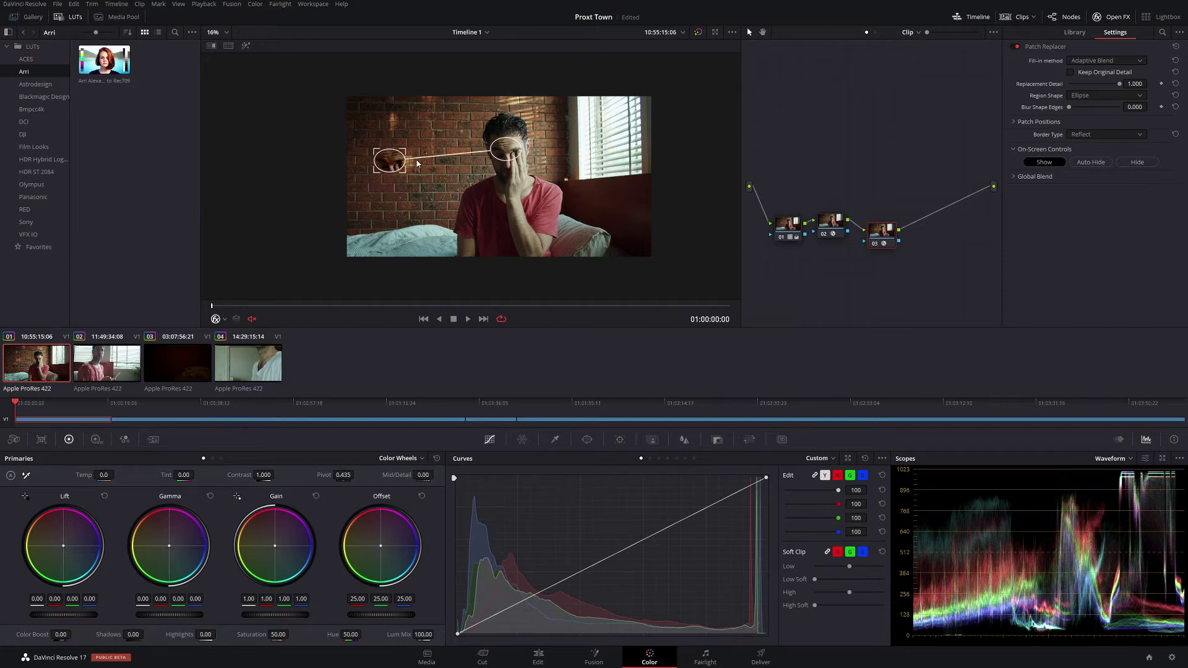
drag(506, 163, 509, 162)
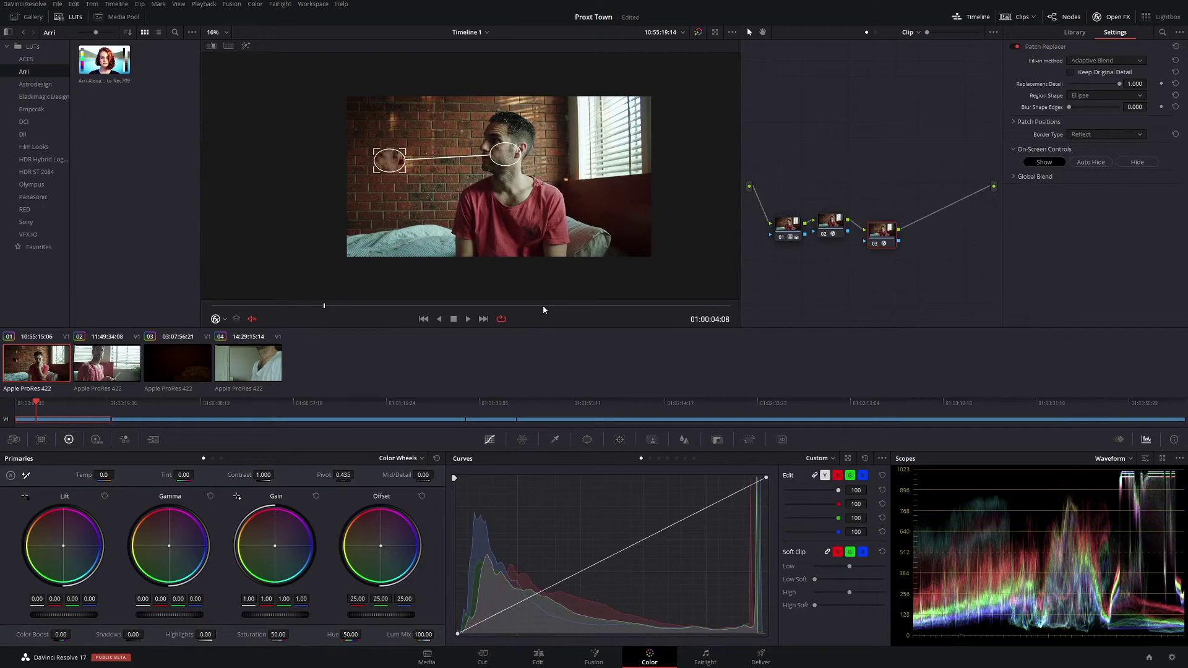
- Set Playback > Timeline Proxy Mode to Half Resolution and return to the timeline start
click(204, 4)
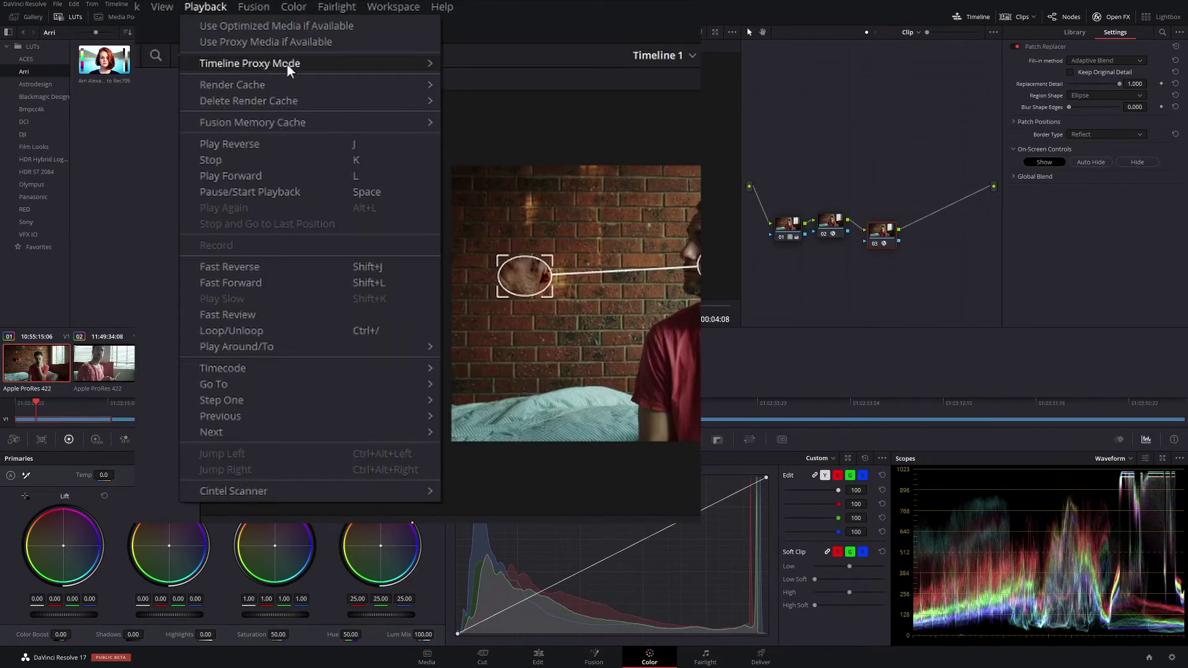
mouse_move(287, 64)
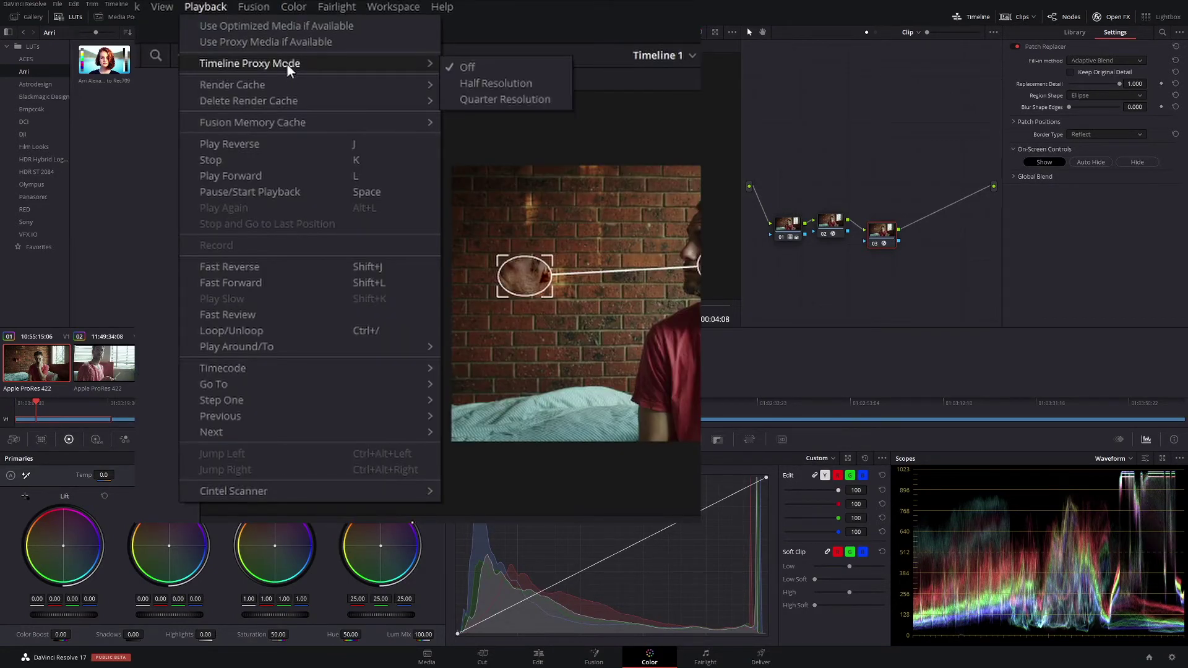
click(526, 86)
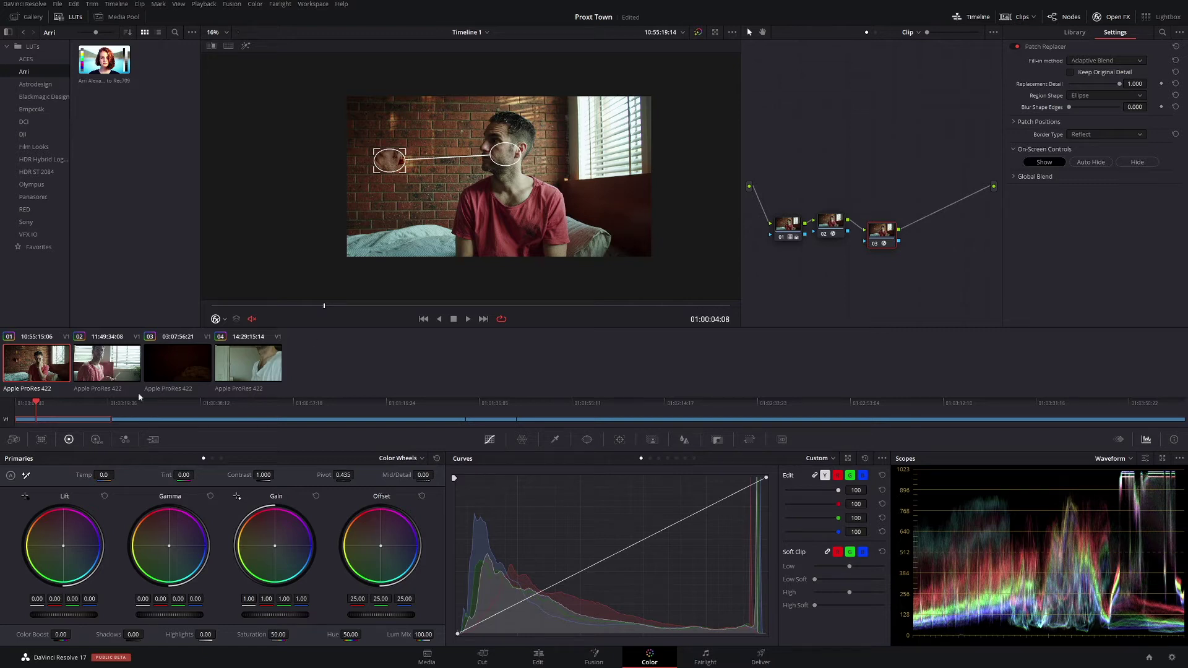
key(Home)
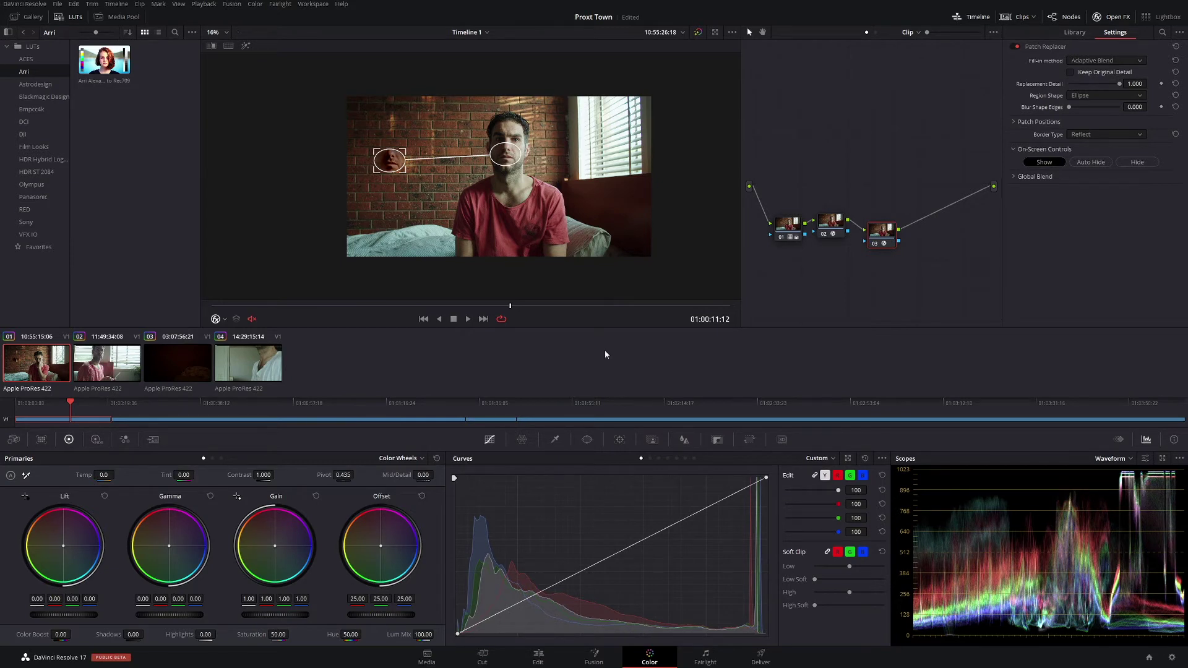
- Switch Timeline Proxy Mode to Off and rewind the playhead near the clip start
click(212, 5)
mouse_move(245, 42)
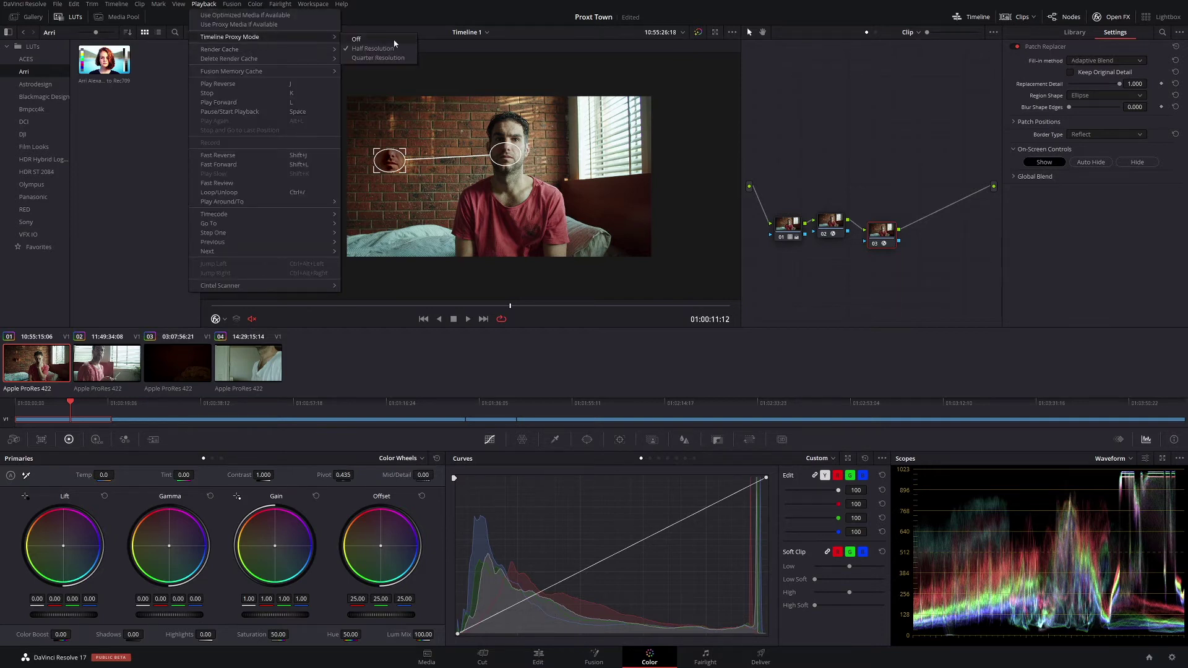
click(394, 43)
click(256, 305)
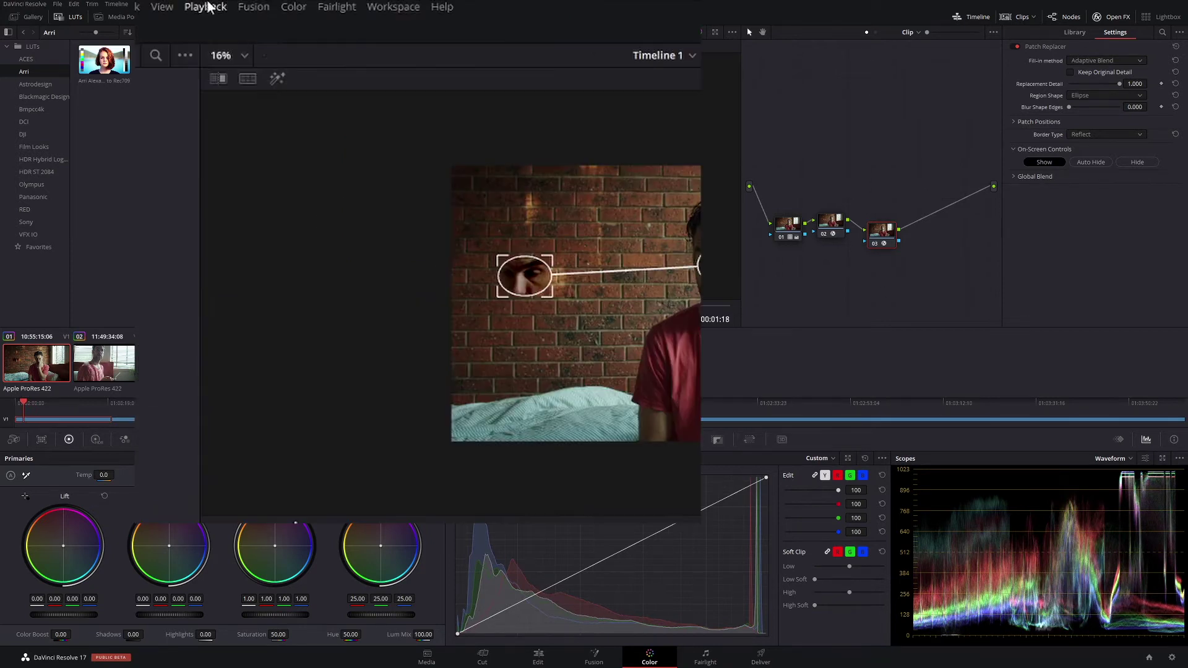
- Reopen the Playback menu several times to confirm Timeline Proxy Mode is Off
click(203, 4)
mouse_move(267, 36)
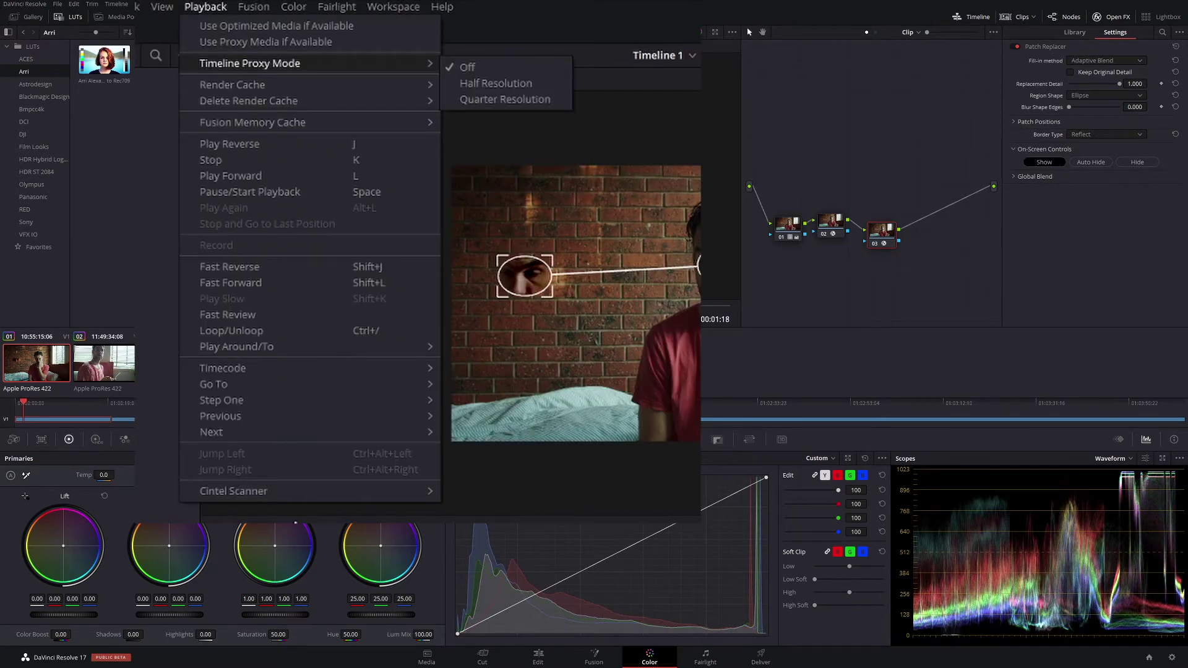
key(Escape)
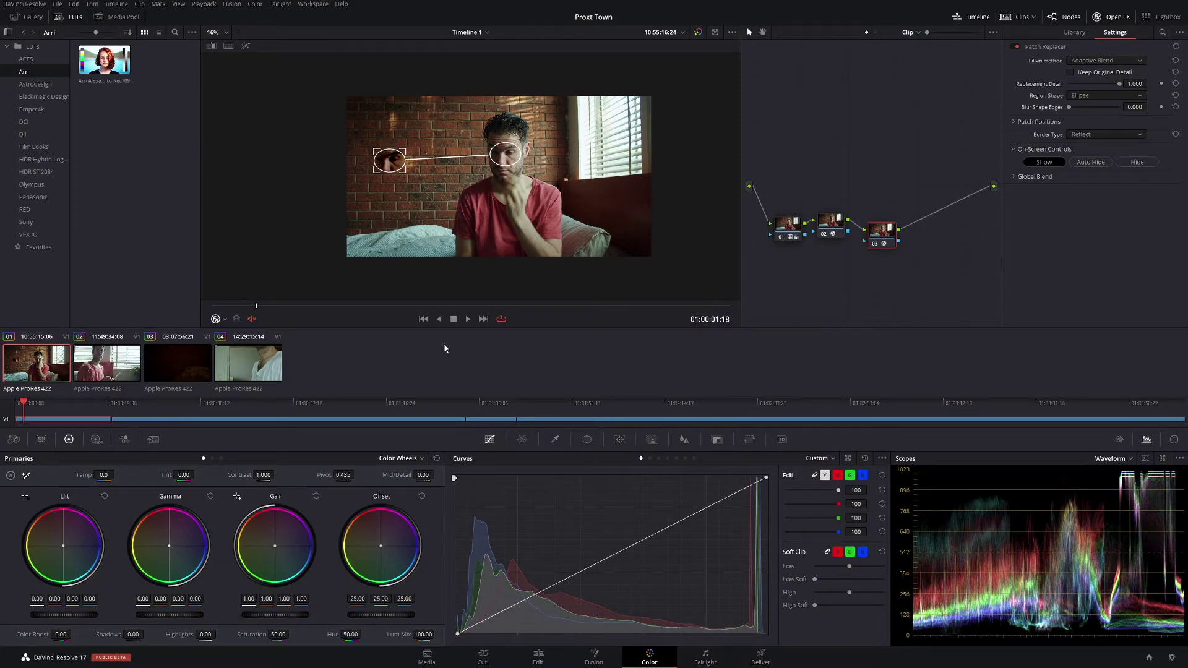
click(204, 4)
mouse_move(262, 39)
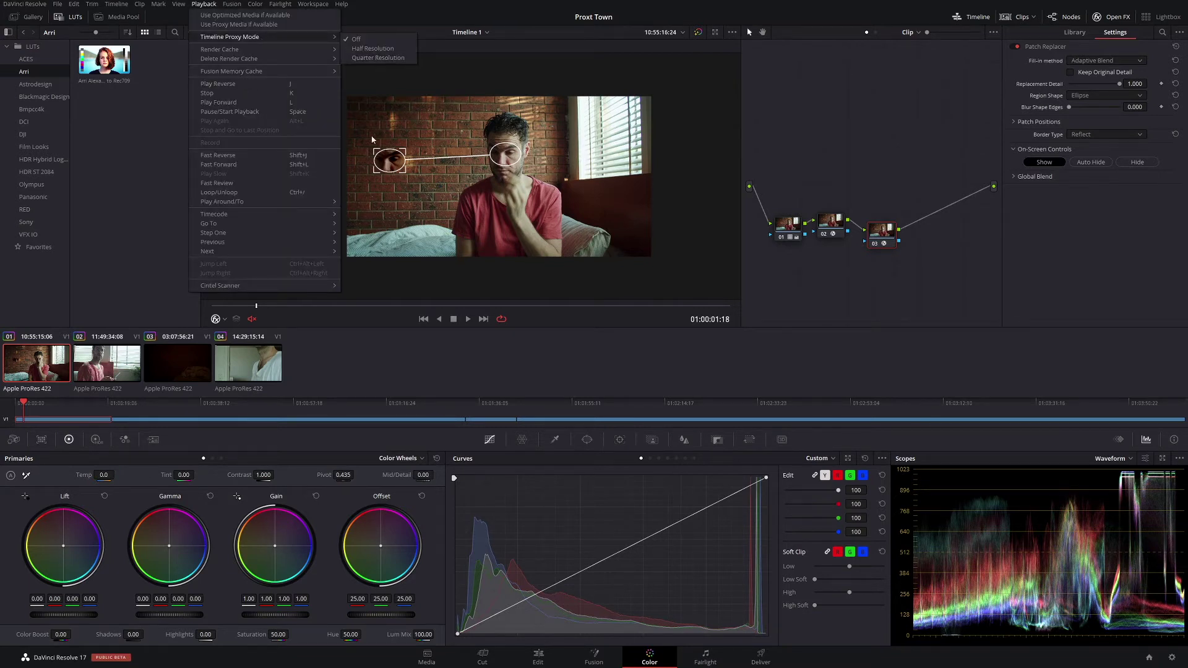
key(Escape)
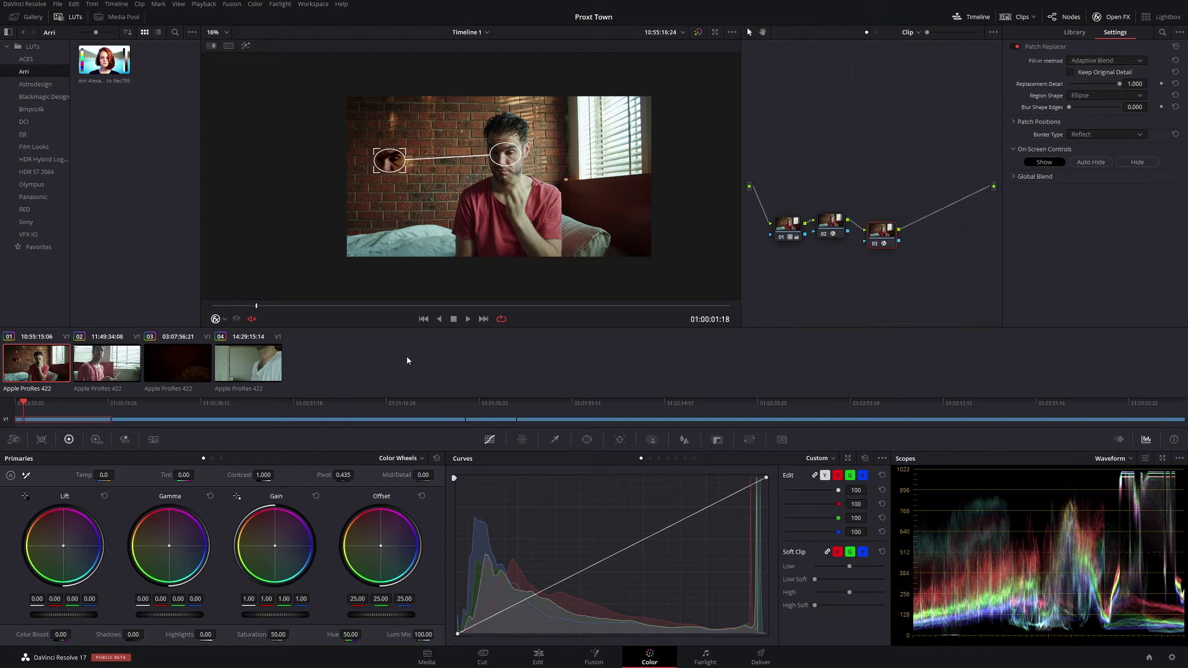
click(204, 3)
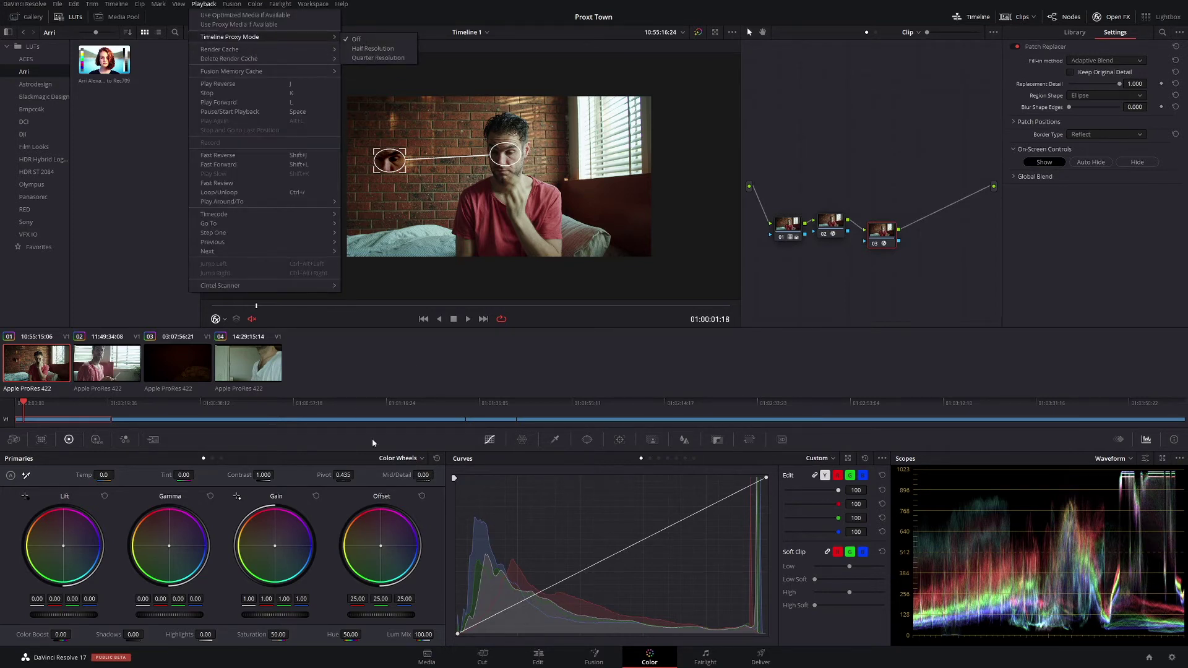
click(364, 39)
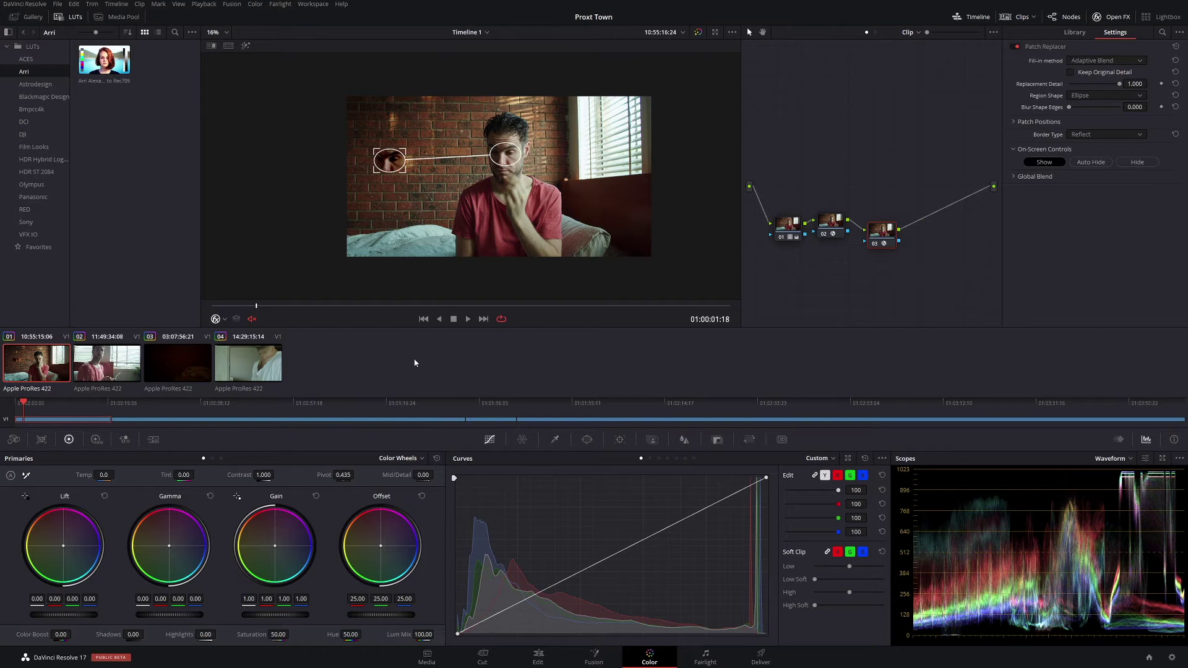
click(204, 4)
key(Escape)
- Go to the Deliver page and set Timeline Proxy Mode to Half Resolution
click(761, 657)
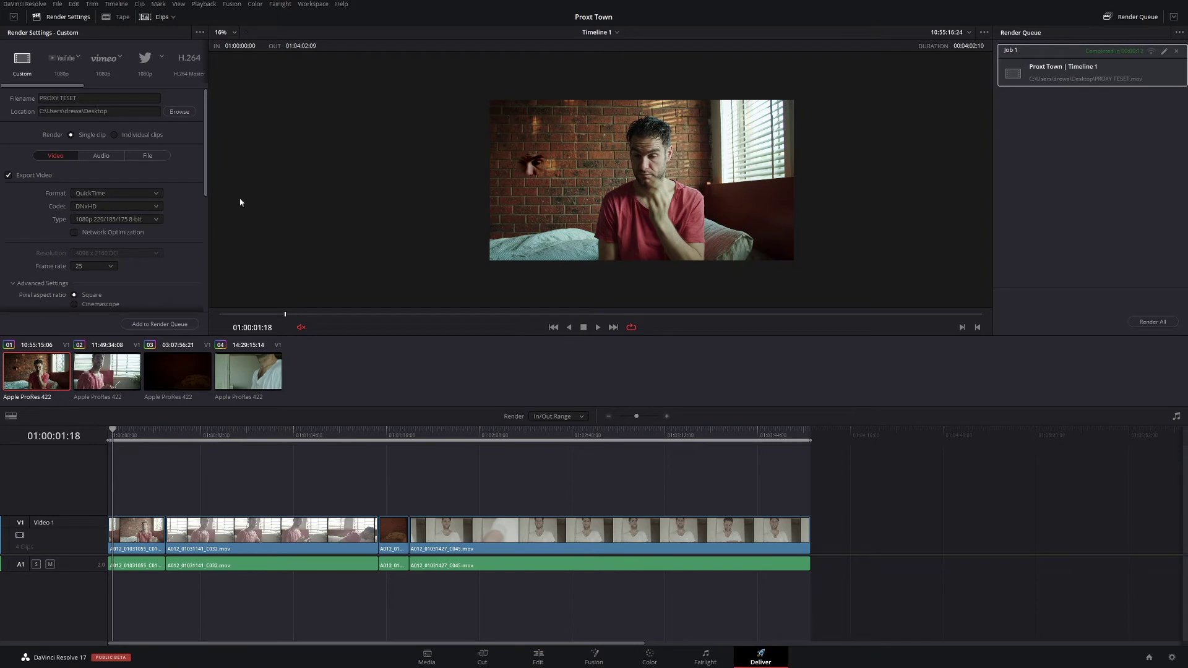
click(204, 3)
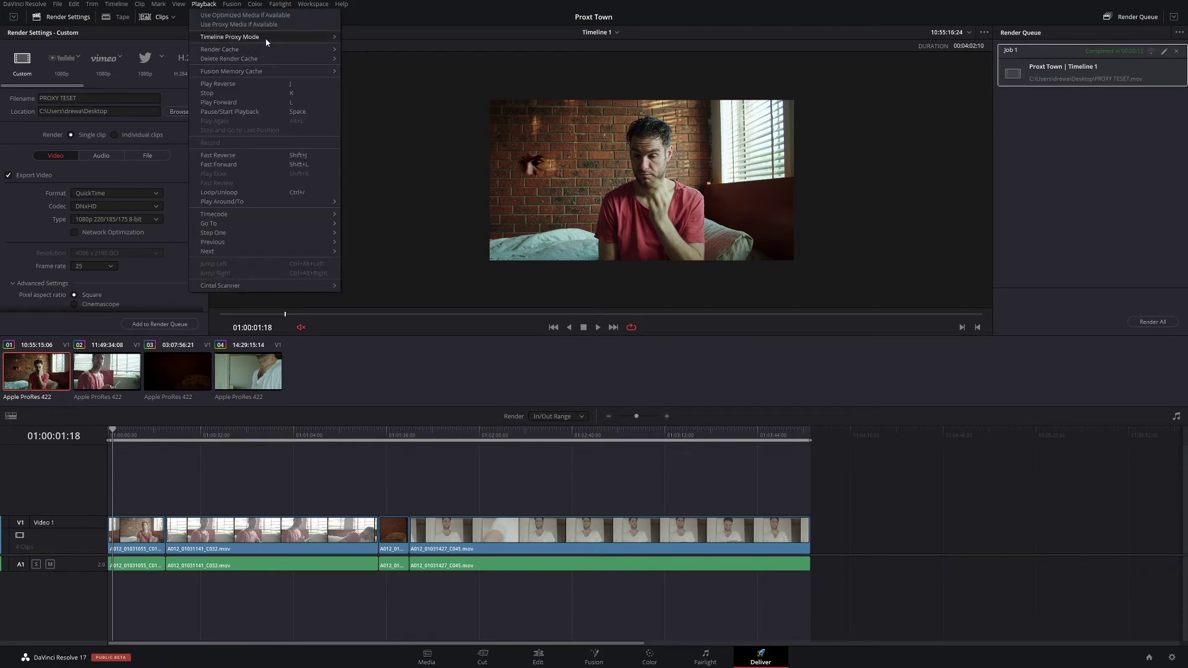
mouse_move(267, 42)
click(373, 48)
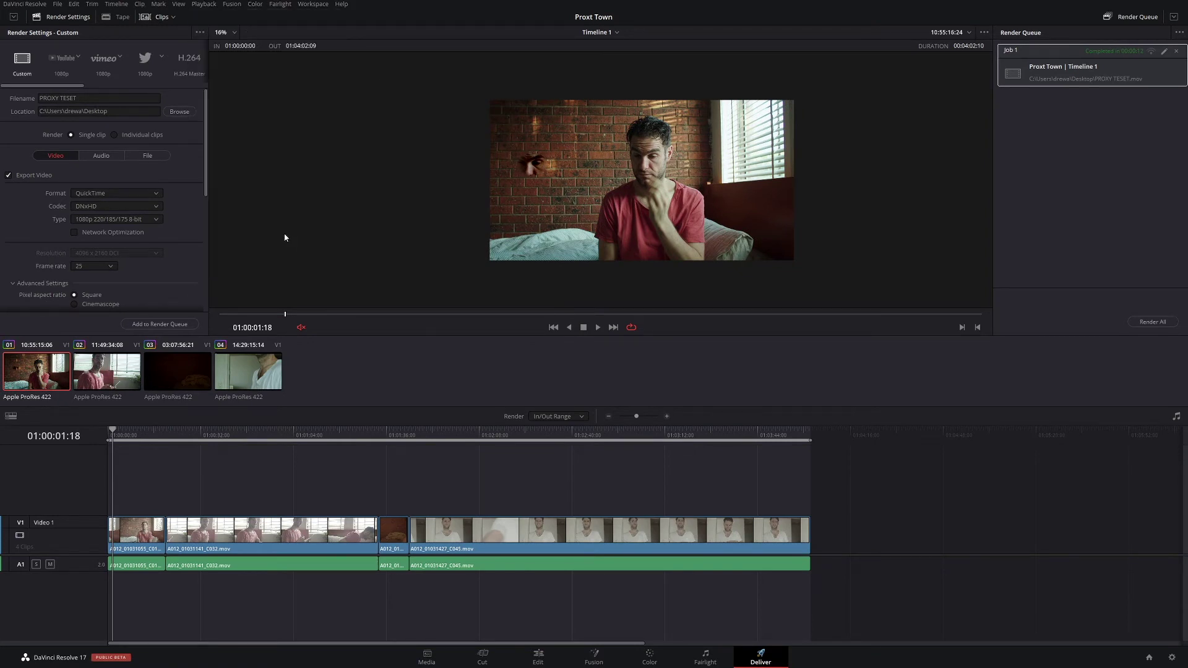
- Delete Job 1 from the Render Queue and review the Advanced Settings options
scroll(127, 222, down, 3)
click(128, 198)
key(Delete)
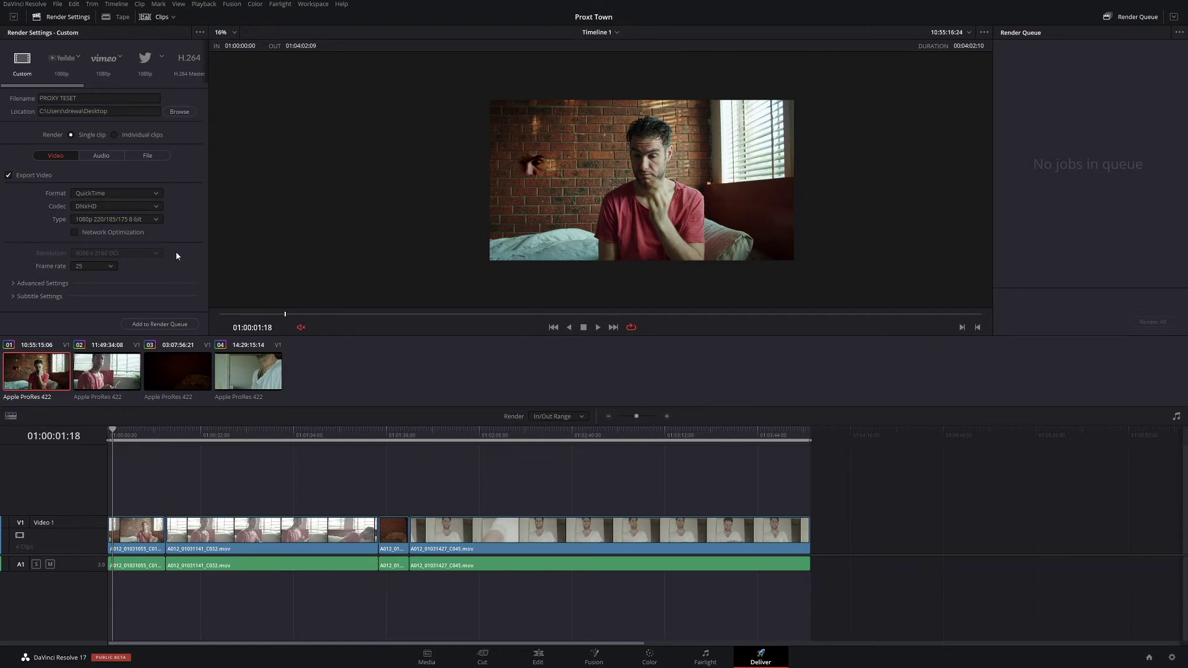
click(50, 282)
scroll(157, 232, down, 5)
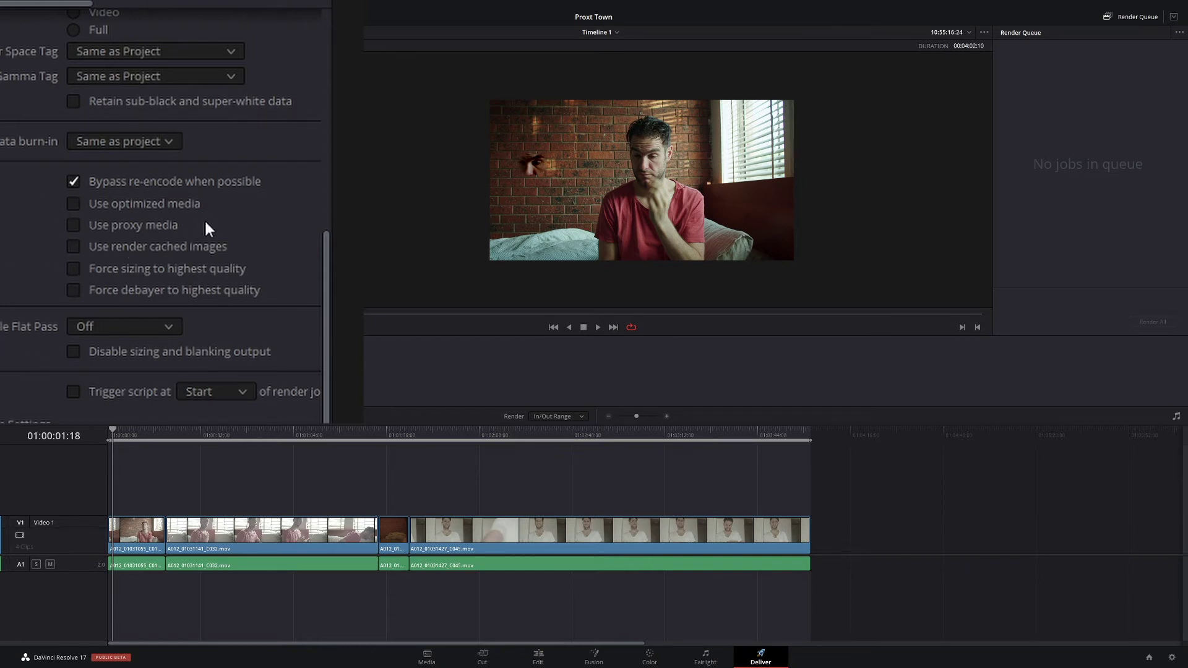
scroll(211, 229, up, 6)
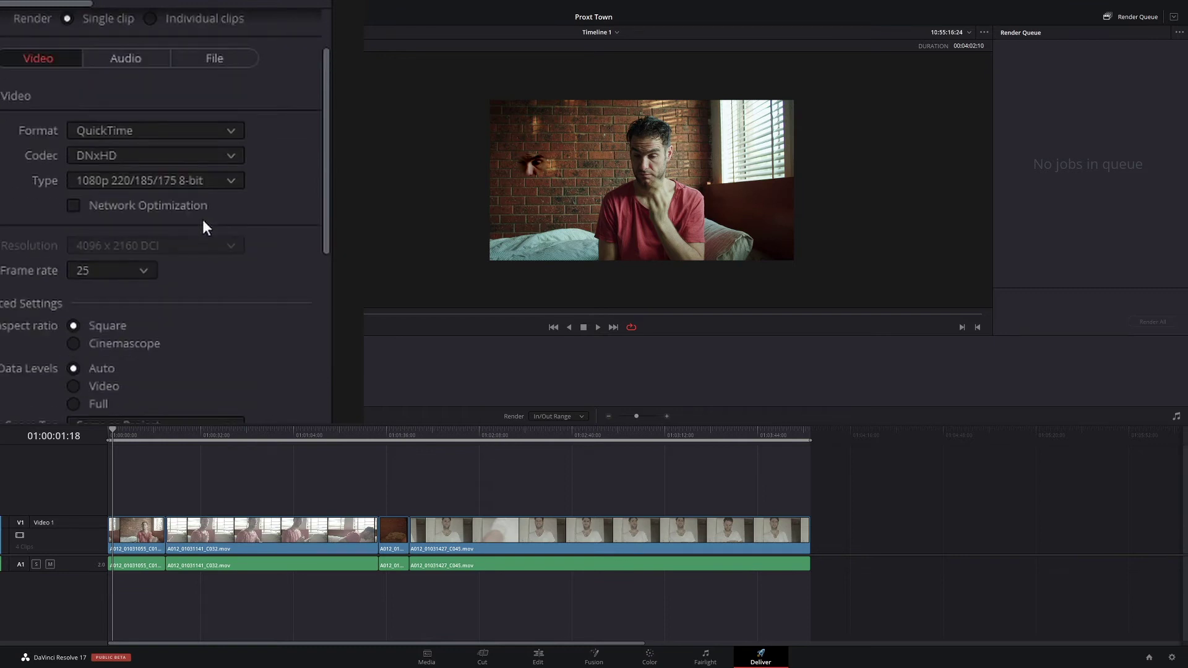
scroll(151, 210, up, 1)
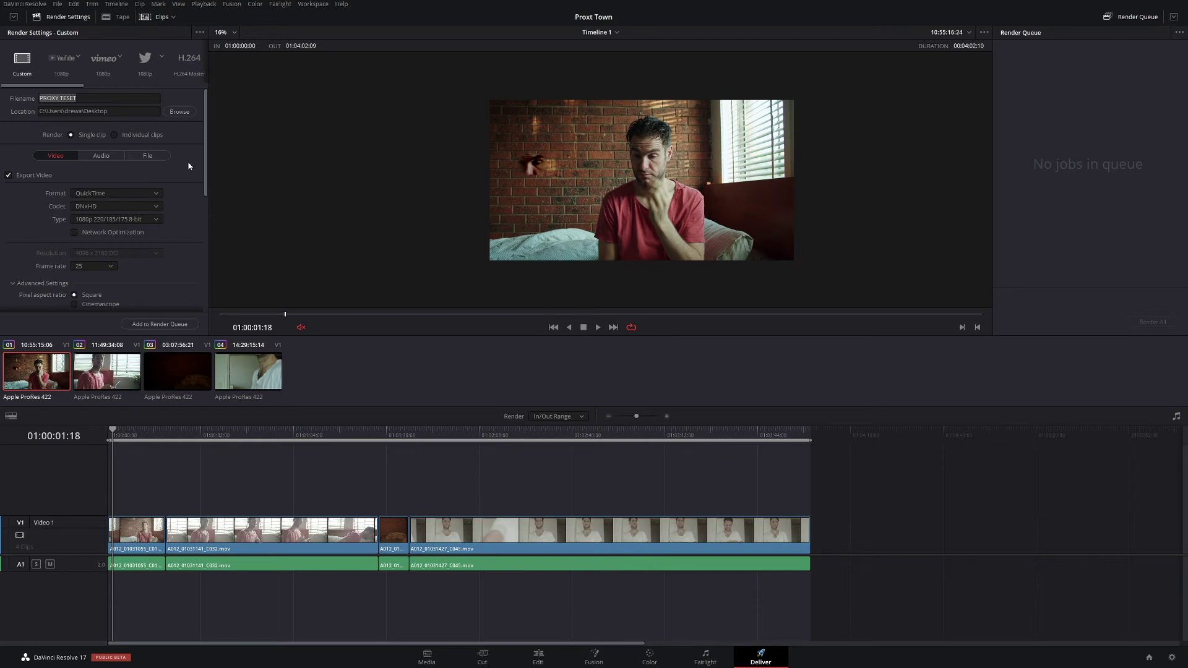
- Set the render codec to DNxHR with type DNxHR HQ
click(100, 97)
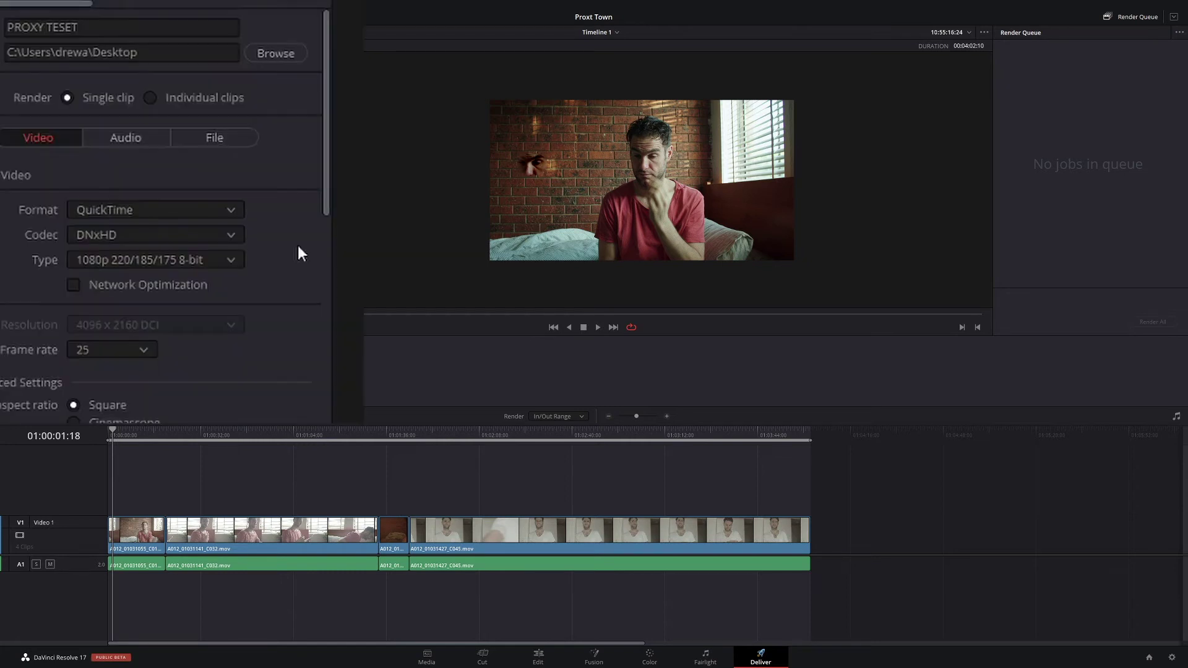
click(166, 236)
click(168, 278)
click(156, 251)
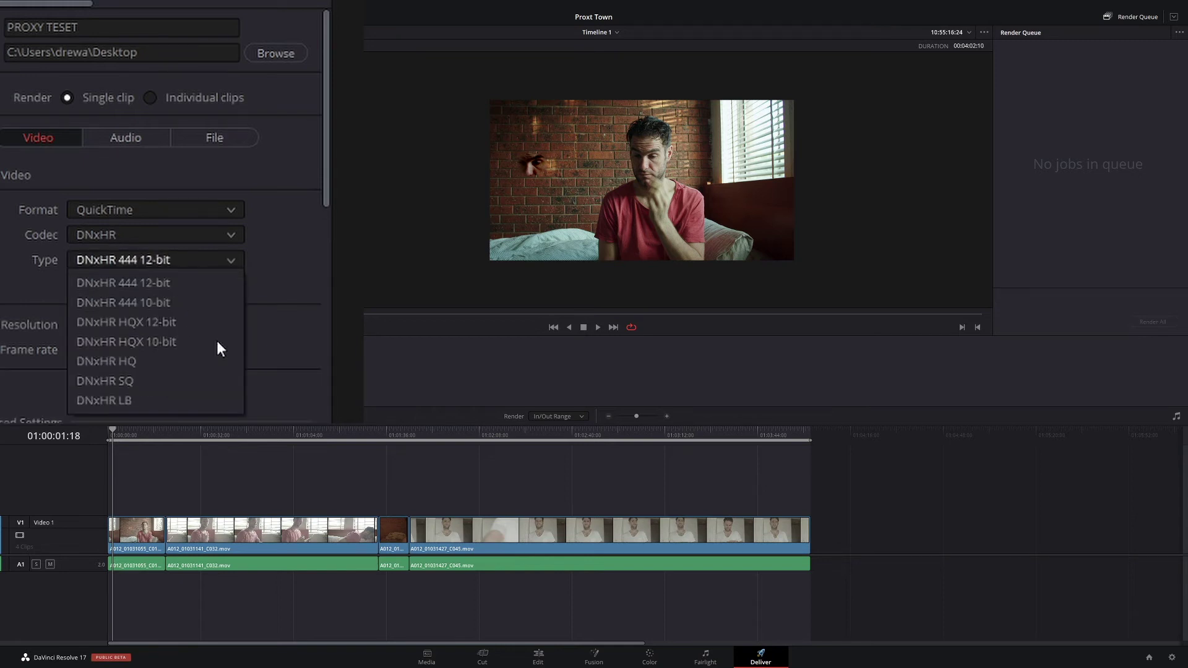
click(164, 360)
click(171, 259)
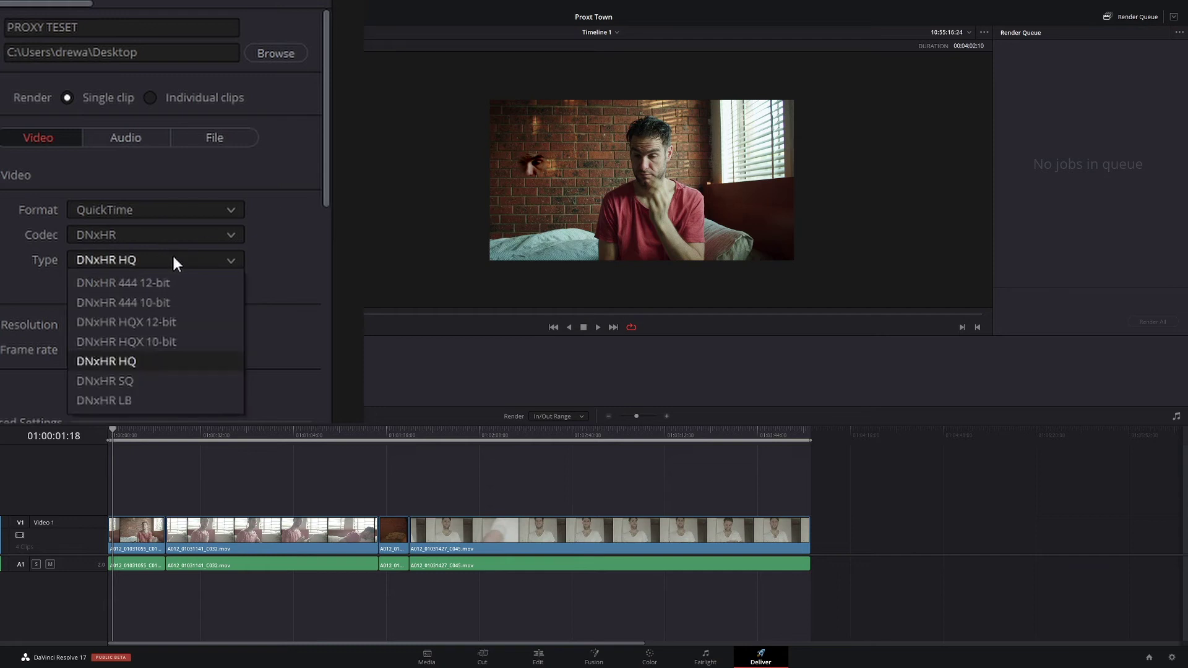
click(243, 179)
scroll(322, 279, down, 3)
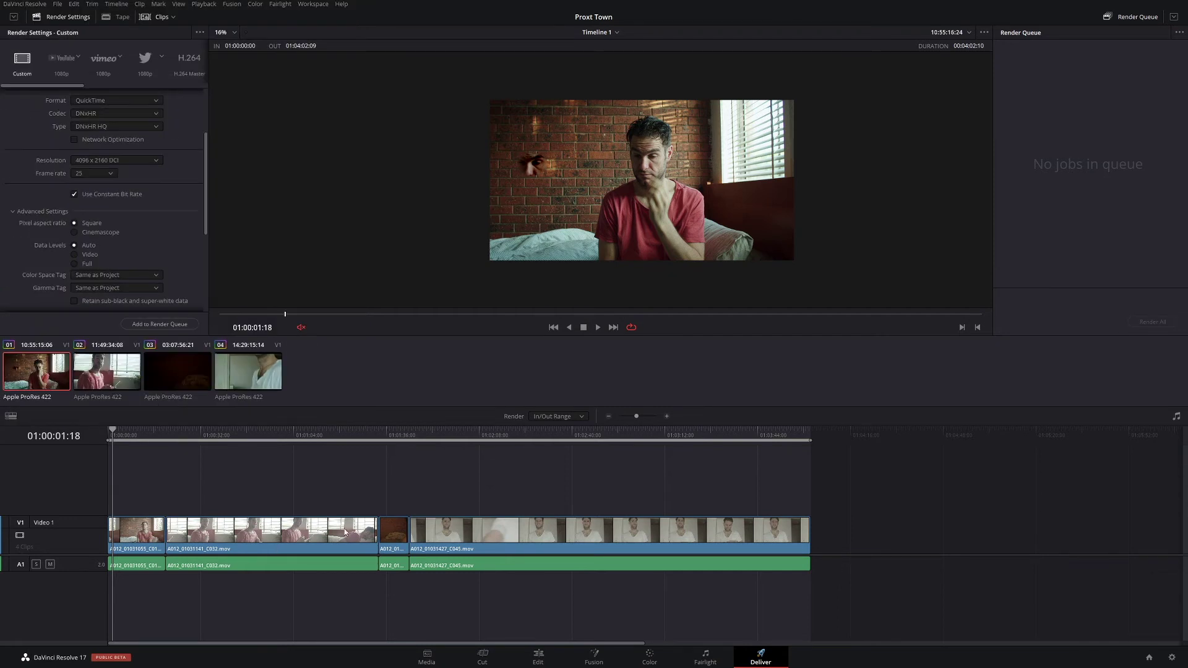
- Mark the render range out at 01:00:10:10, add it to the queue, and render
drag(136, 433, 108, 433)
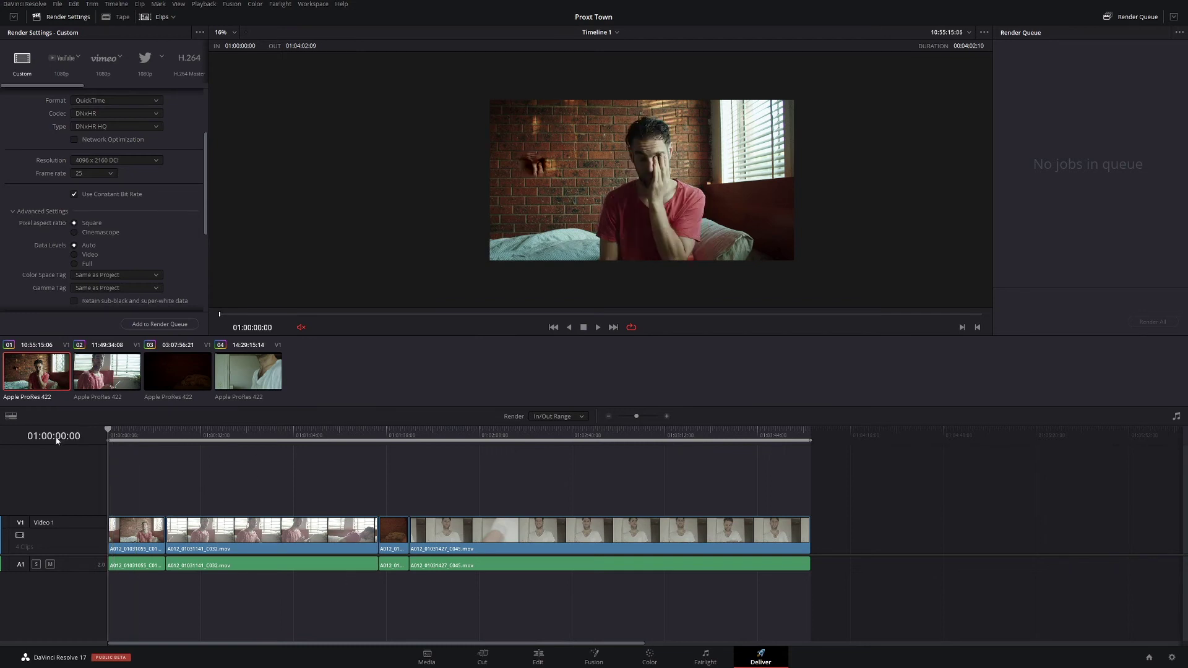
click(116, 434)
key(o)
mouse_move(116, 433)
mouse_down()
mouse_move(94, 435)
mouse_move(138, 437)
mouse_up()
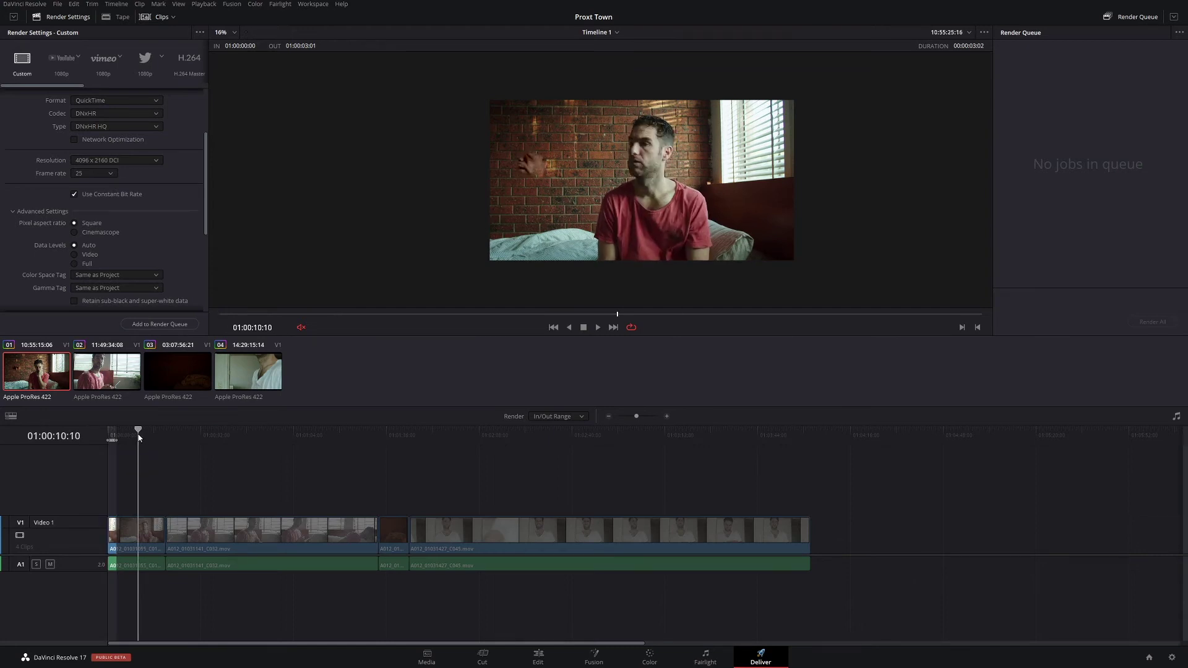
key(o)
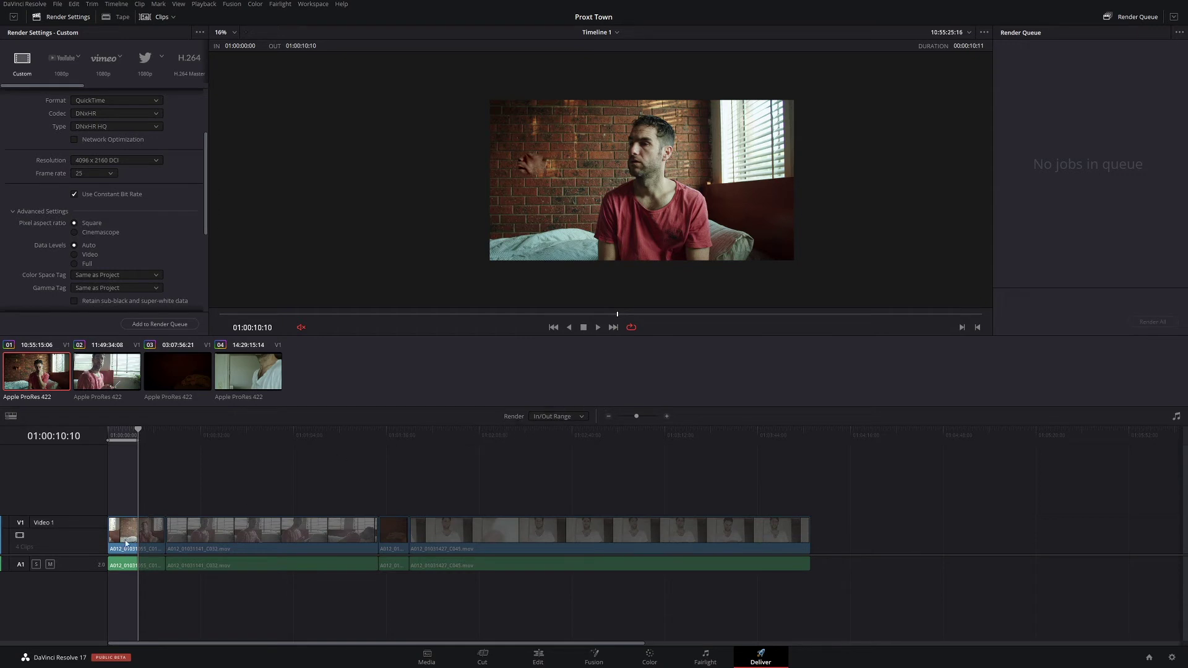
click(119, 435)
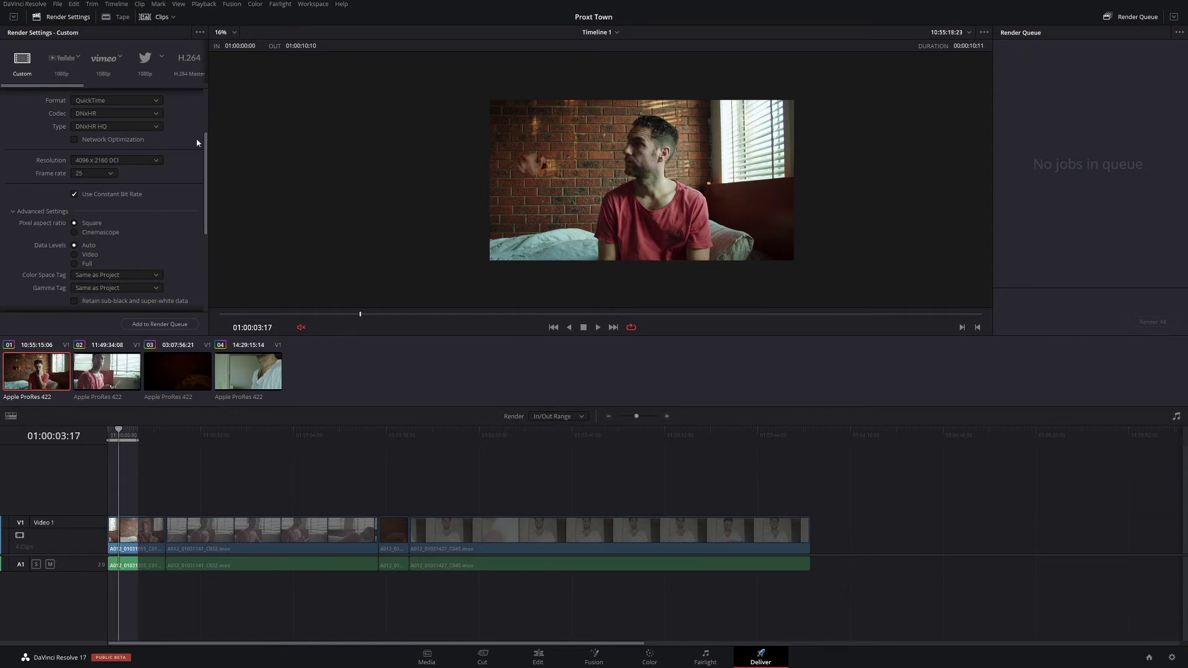
scroll(172, 155, up, 3)
click(159, 324)
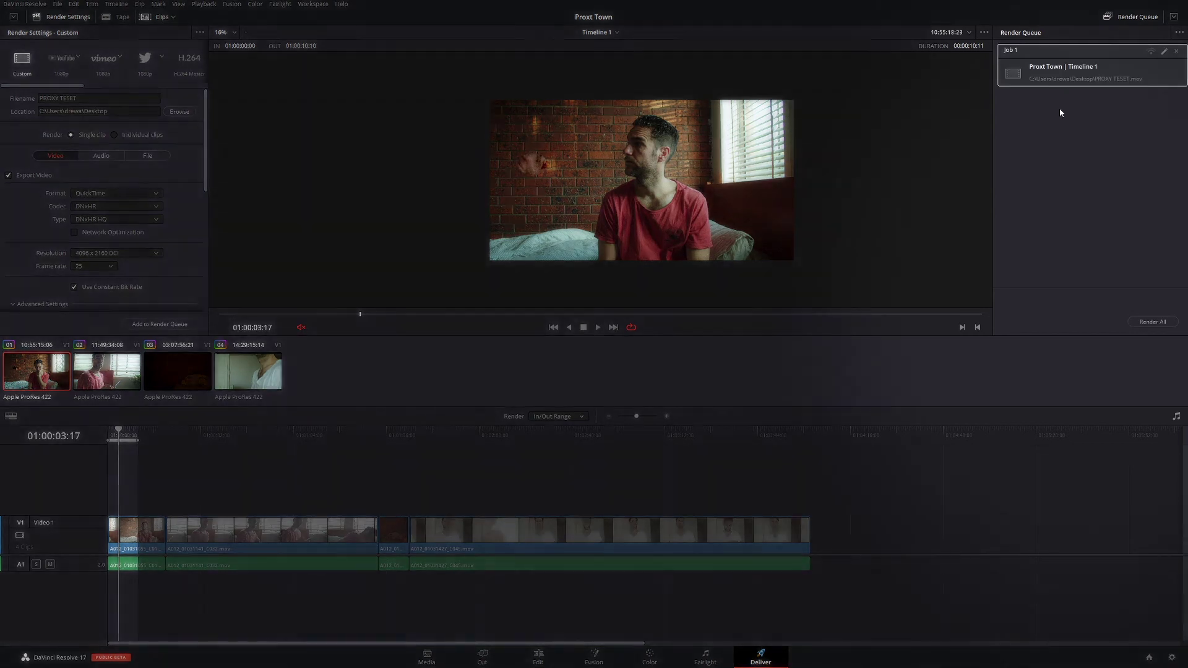
click(1136, 323)
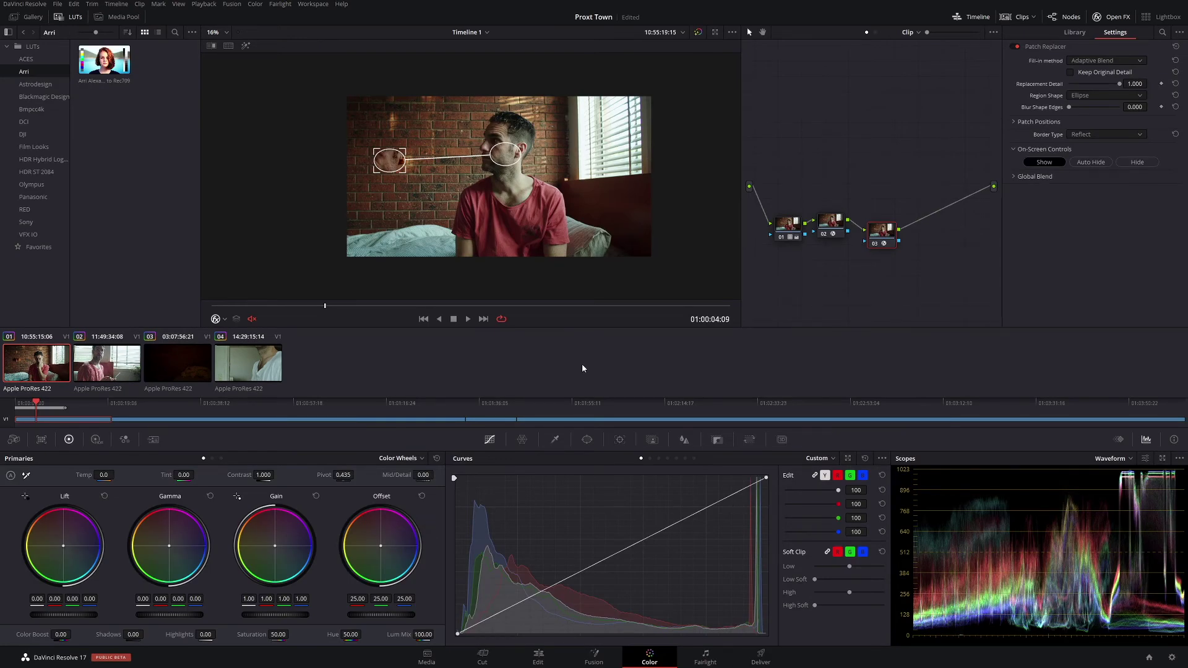
- Choose Quarter Resolution under Playback > Timeline Proxy Mode on the Color page
click(203, 3)
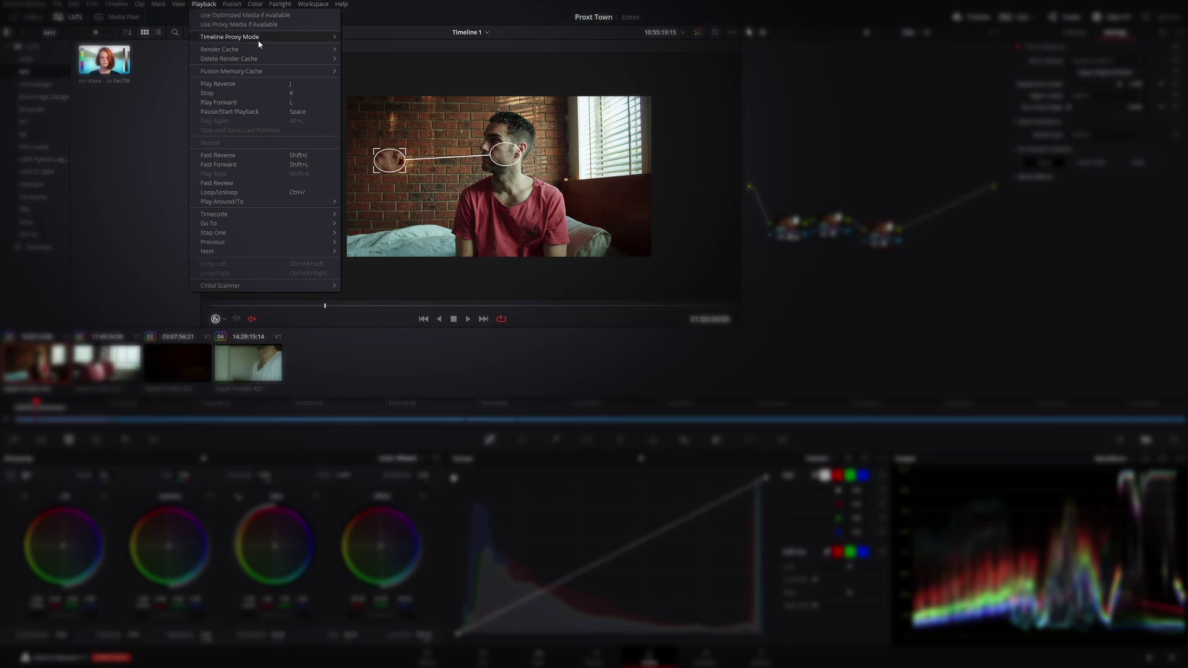
mouse_move(260, 37)
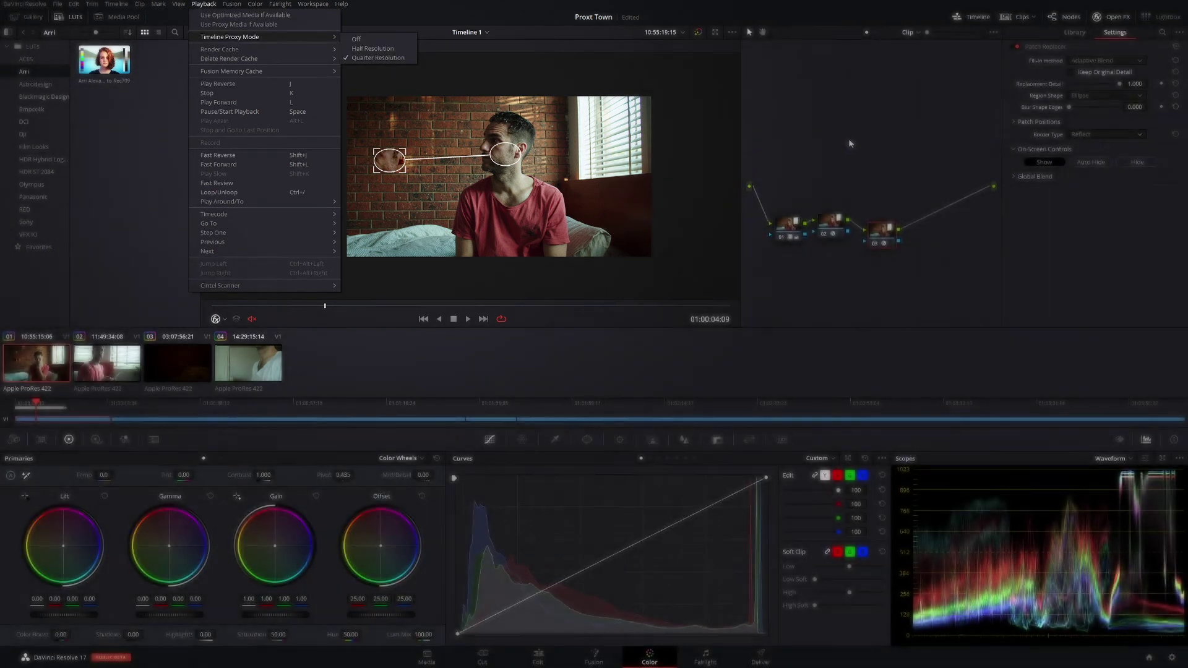
click(810, 136)
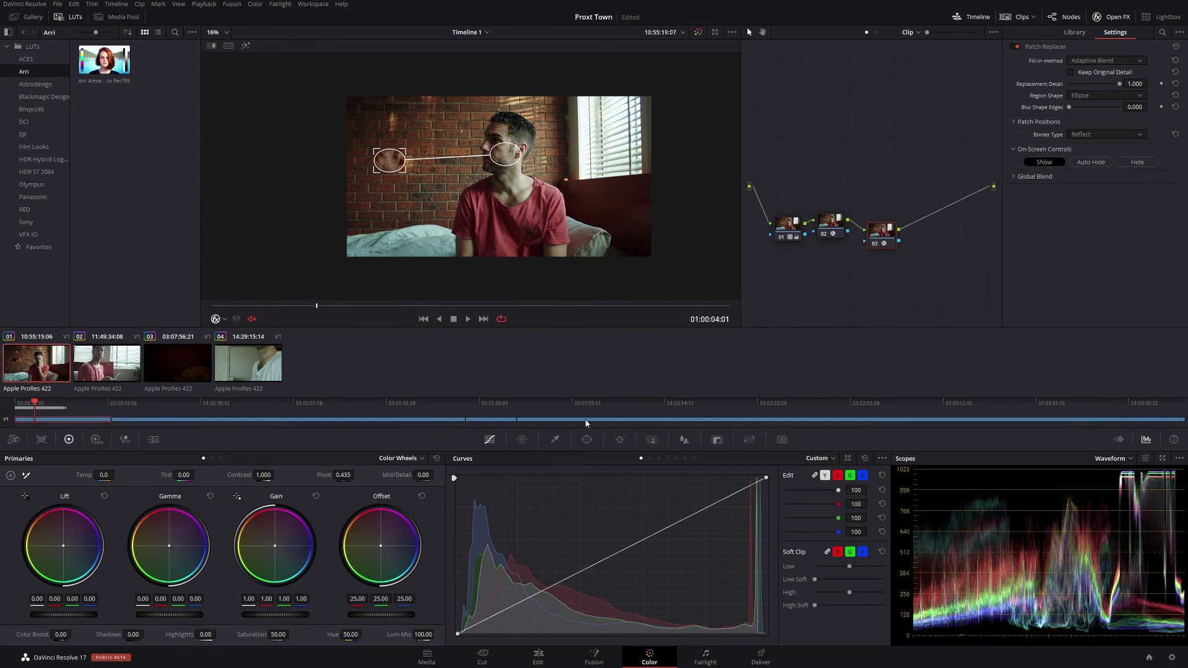
- Switch to the Edit page and open the context menu of the first Media Pool clip
click(538, 657)
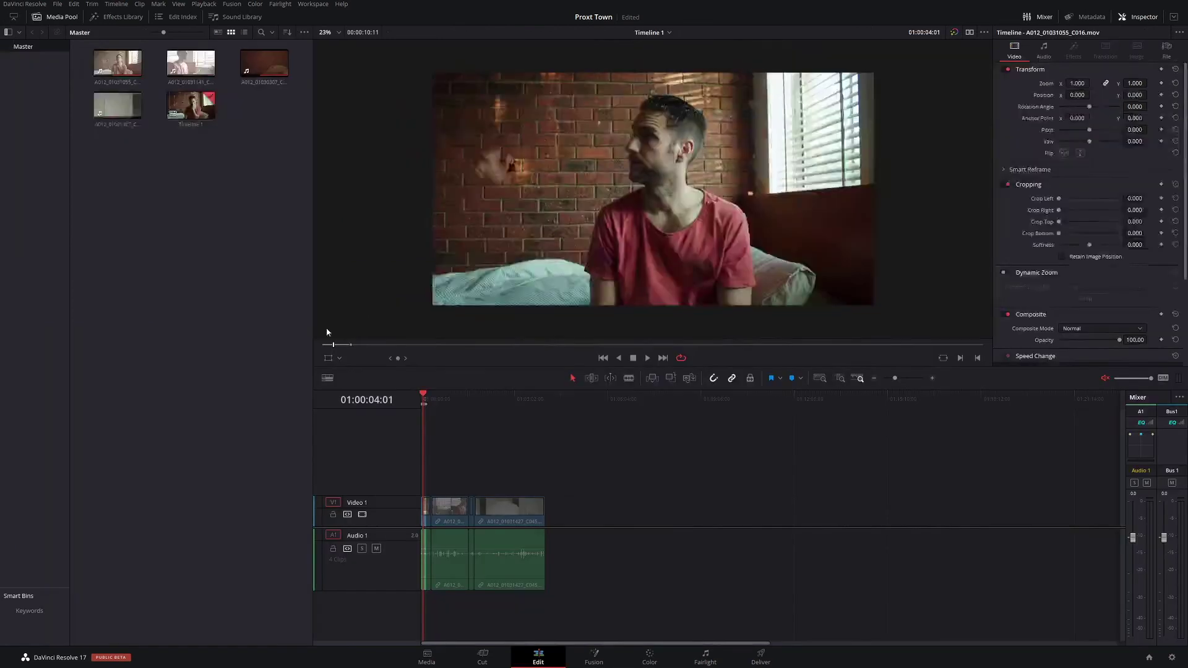
right_click(117, 72)
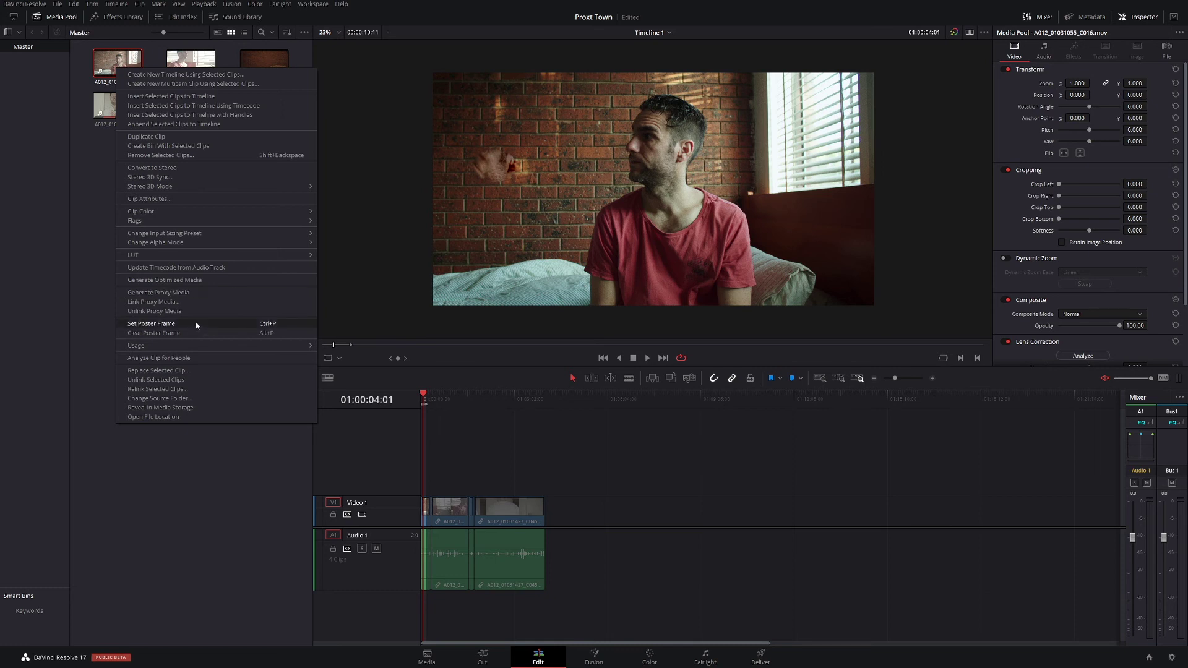
- Choose Generate Optimized Media for A012_01031055_C016.mov from its Media Pool context menu
click(60, 211)
right_click(118, 60)
mouse_move(232, 334)
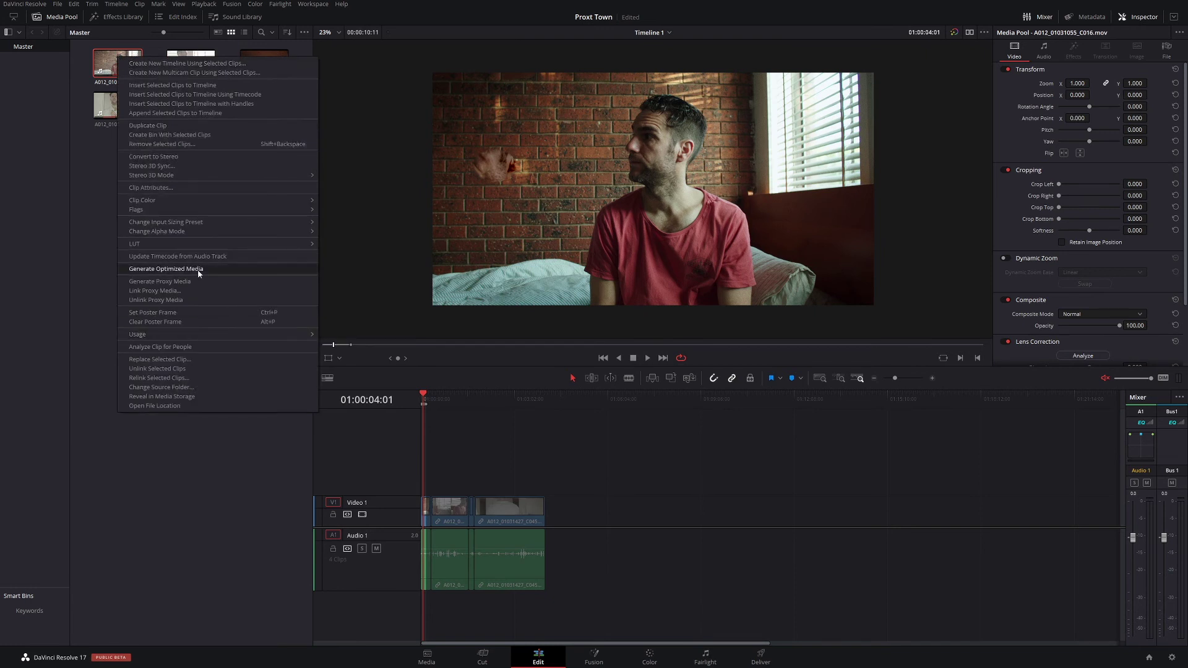
click(206, 300)
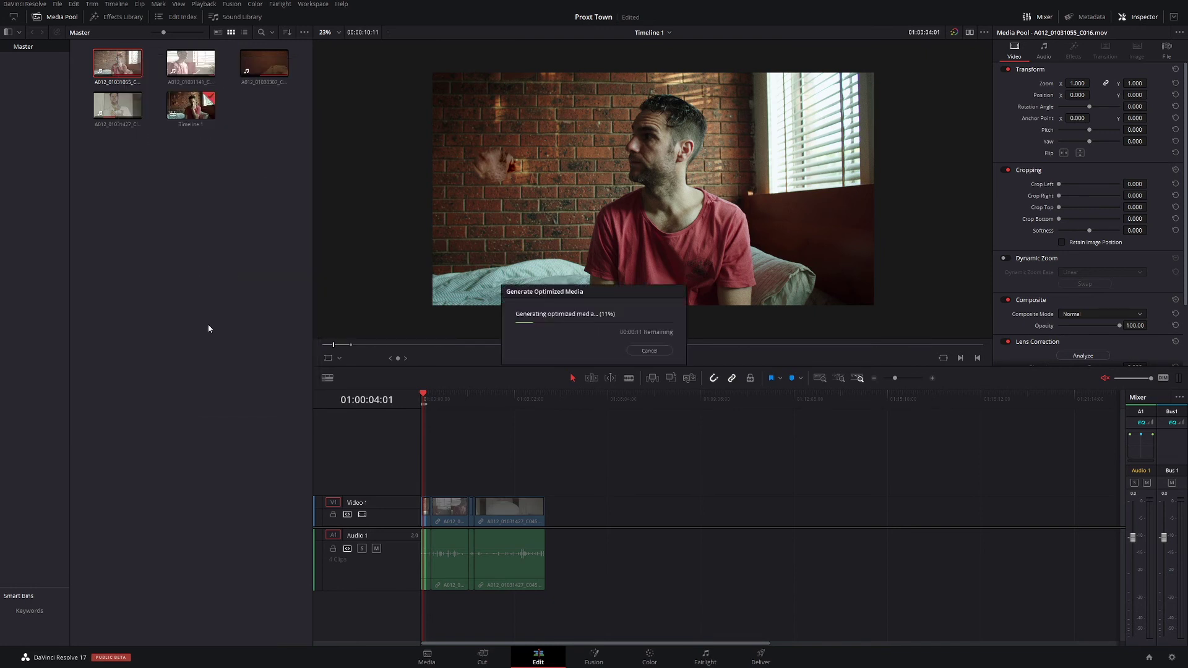